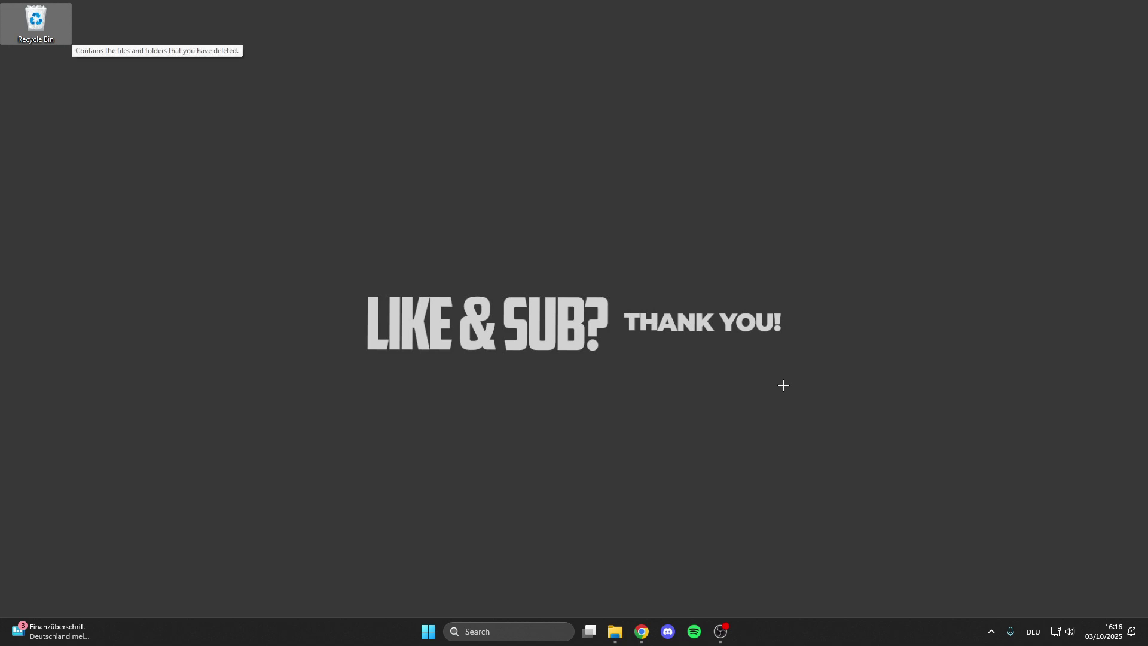
# Search the taskbar for 'task Manager' and launch Task Manager from the results.
pyautogui.click(487, 635)
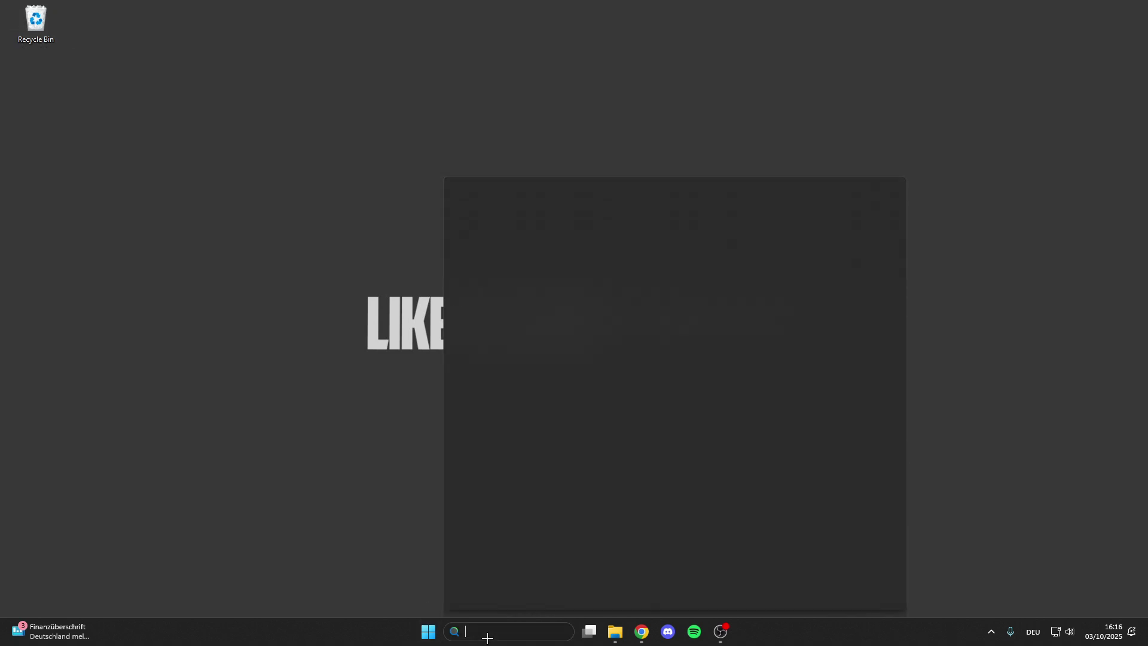
pyautogui.write('task')
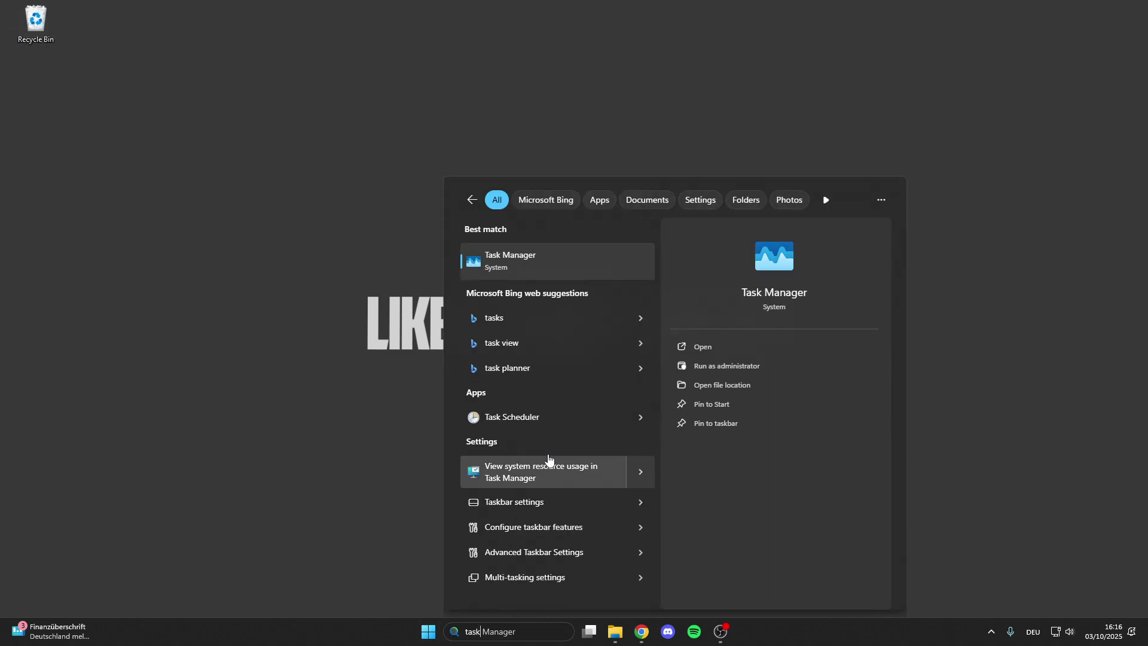
pyautogui.click(599, 269)
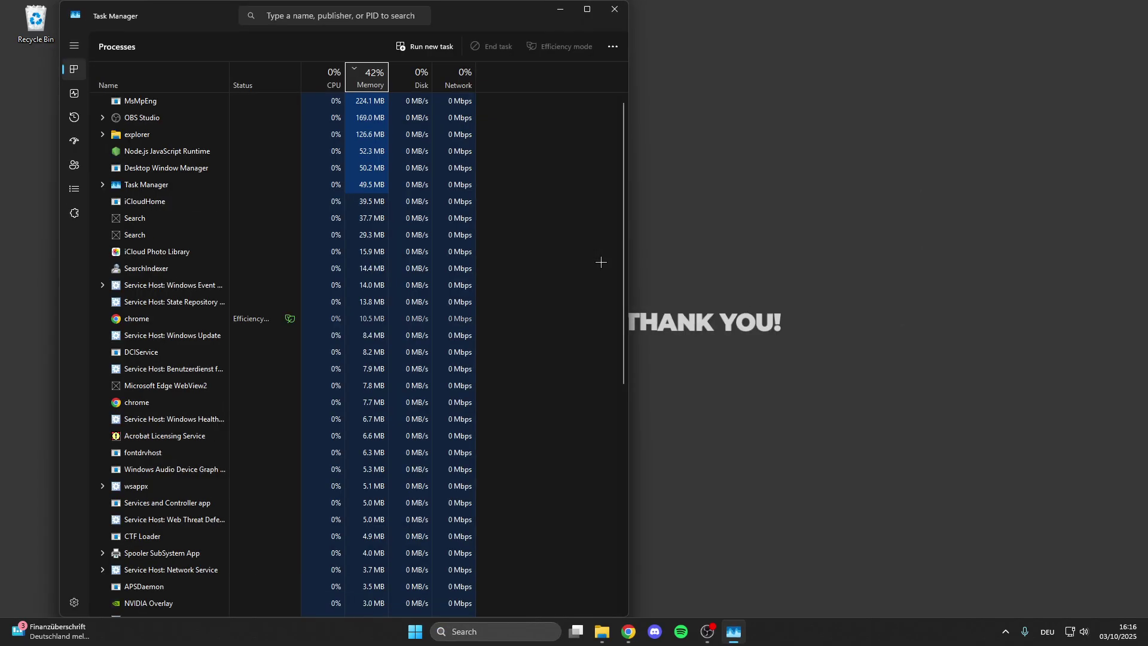
# Maximise Task Manager, then open and dismiss a Service Host process's context menu.
pyautogui.click(577, 7)
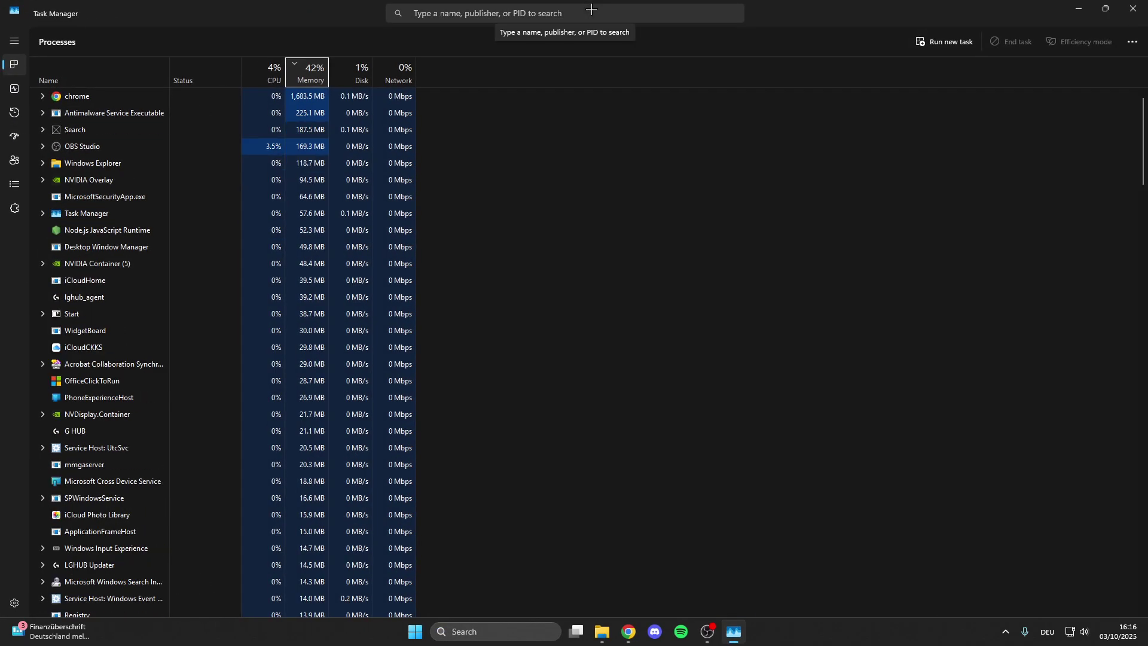
pyautogui.scroll(-3, 265, 293)
pyautogui.scroll(-5, 265, 293)
pyautogui.scroll(-4, 180, 359)
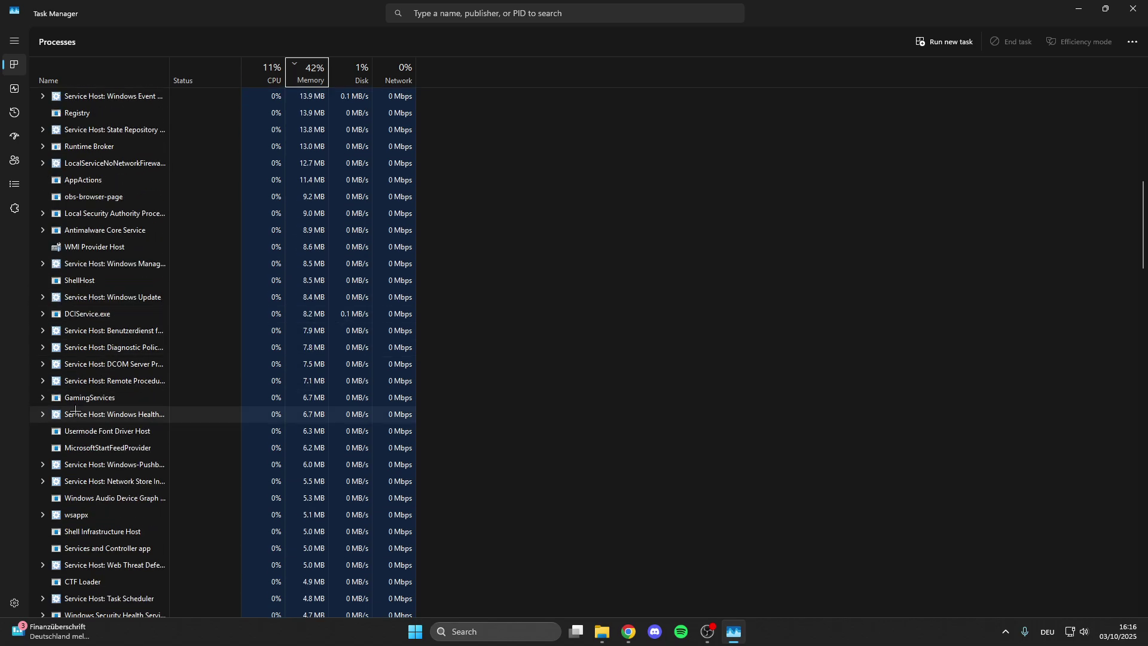
pyautogui.rightClick(81, 414)
pyautogui.click(2, 420)
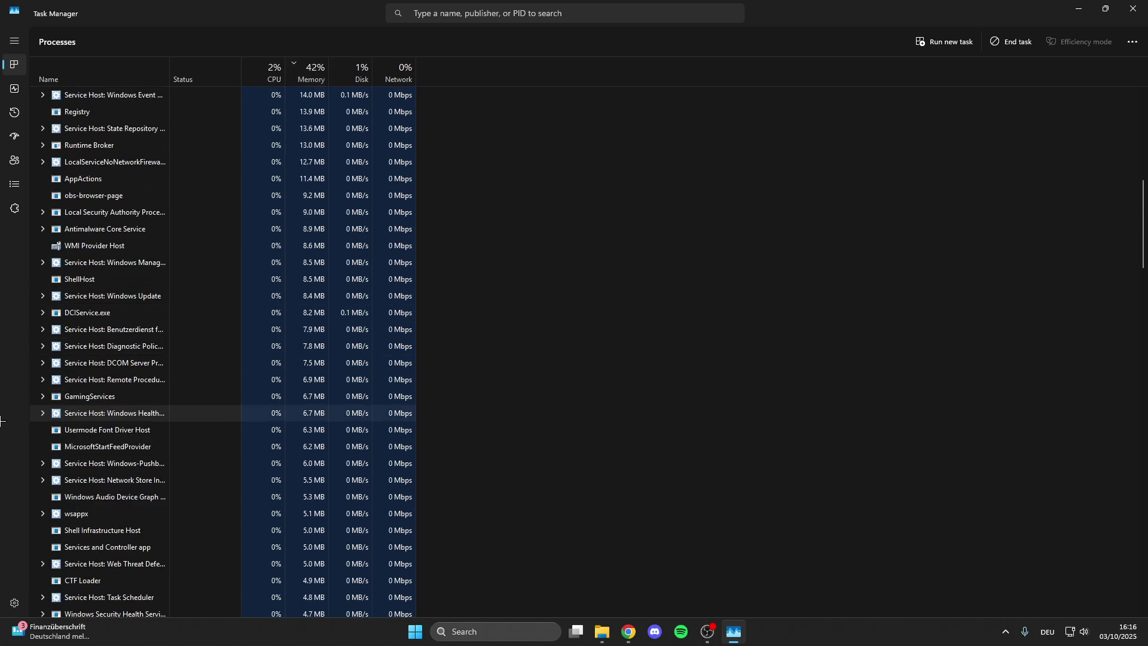
pyautogui.scroll(-1, 198, 444)
pyautogui.scroll(-5, 198, 441)
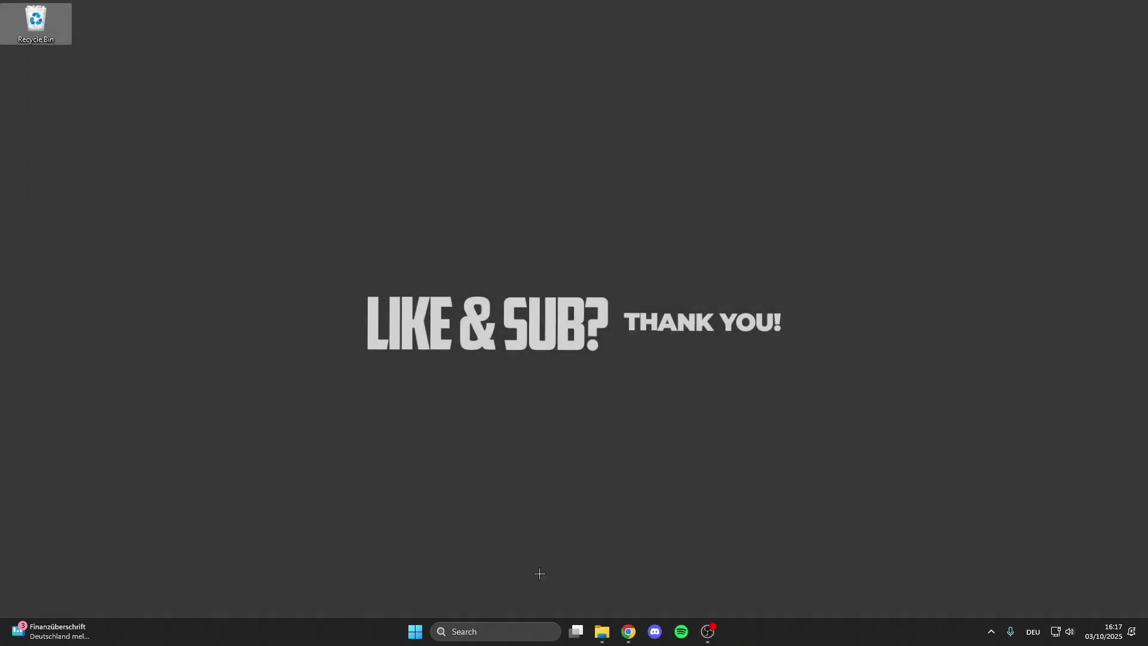
# Search for 'chro' and open Google Chrome's file location.
pyautogui.click(495, 629)
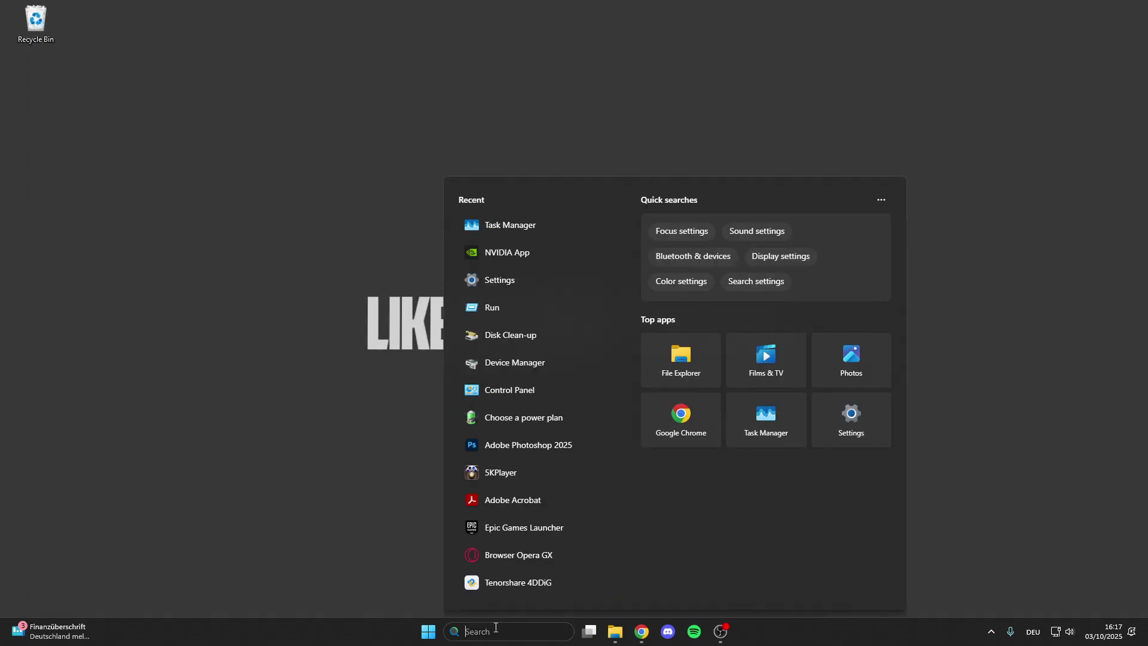
pyautogui.write('ch')
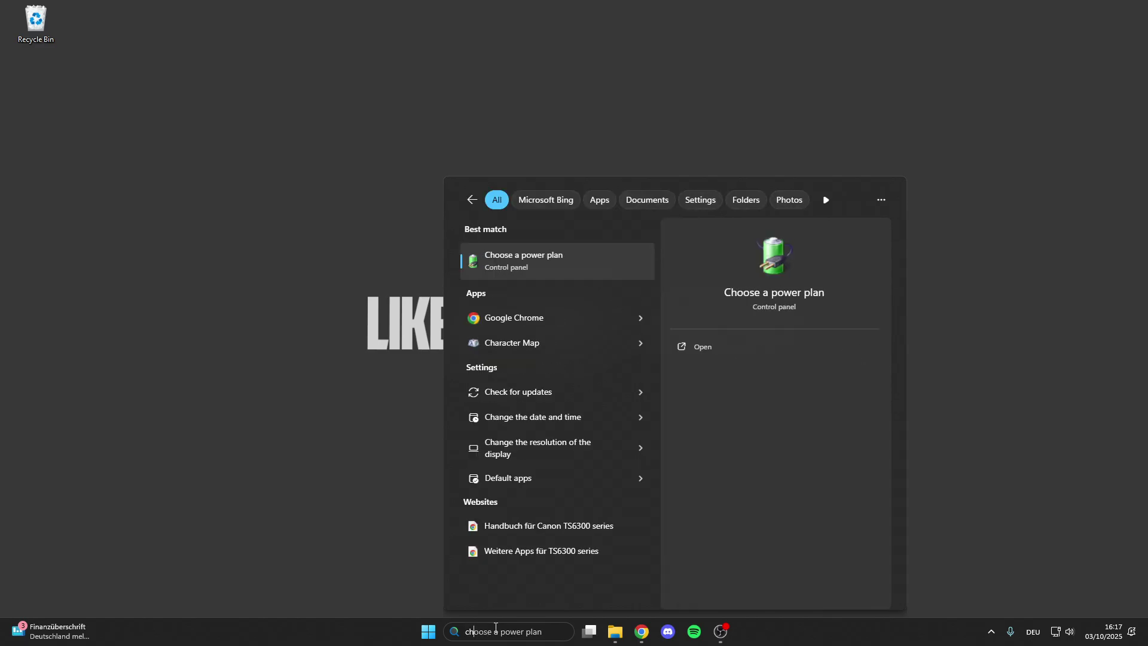
pyautogui.write('ro')
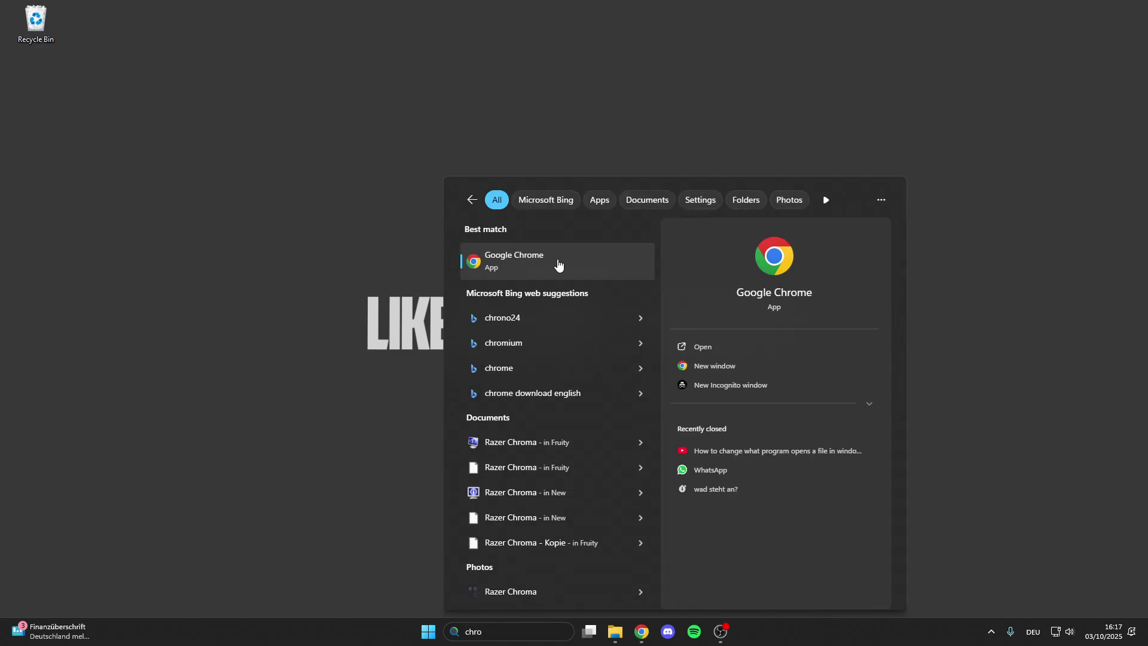
pyautogui.rightClick(564, 262)
pyautogui.click(593, 295)
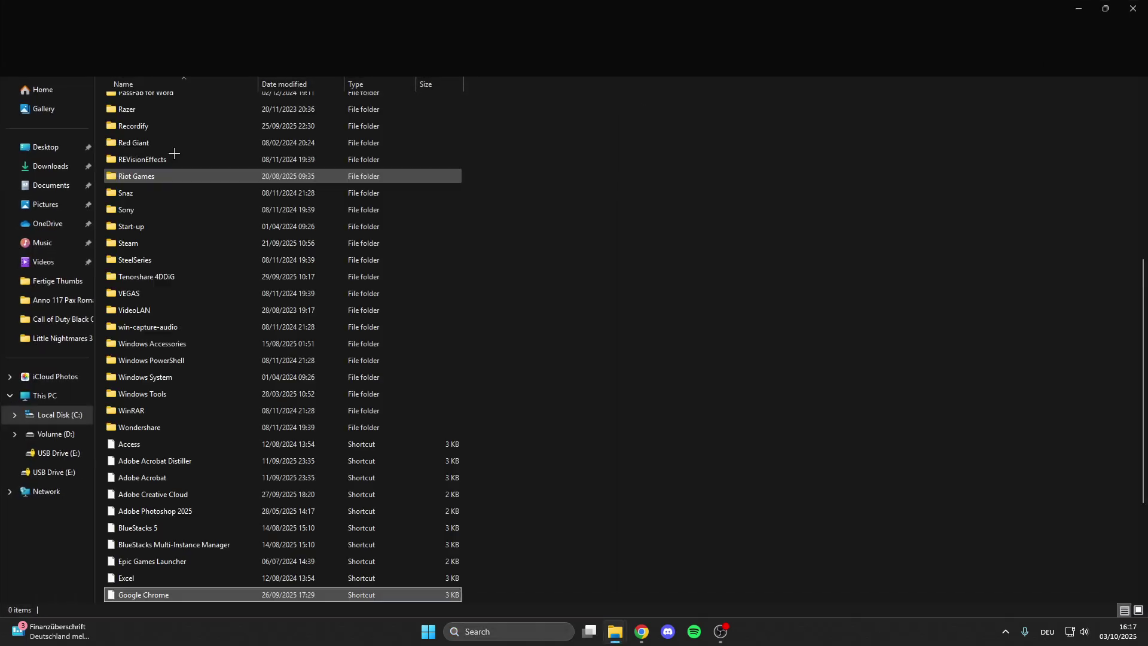
# Open the Google Chrome shortcut's Properties via Show more options.
pyautogui.rightClick(114, 604)
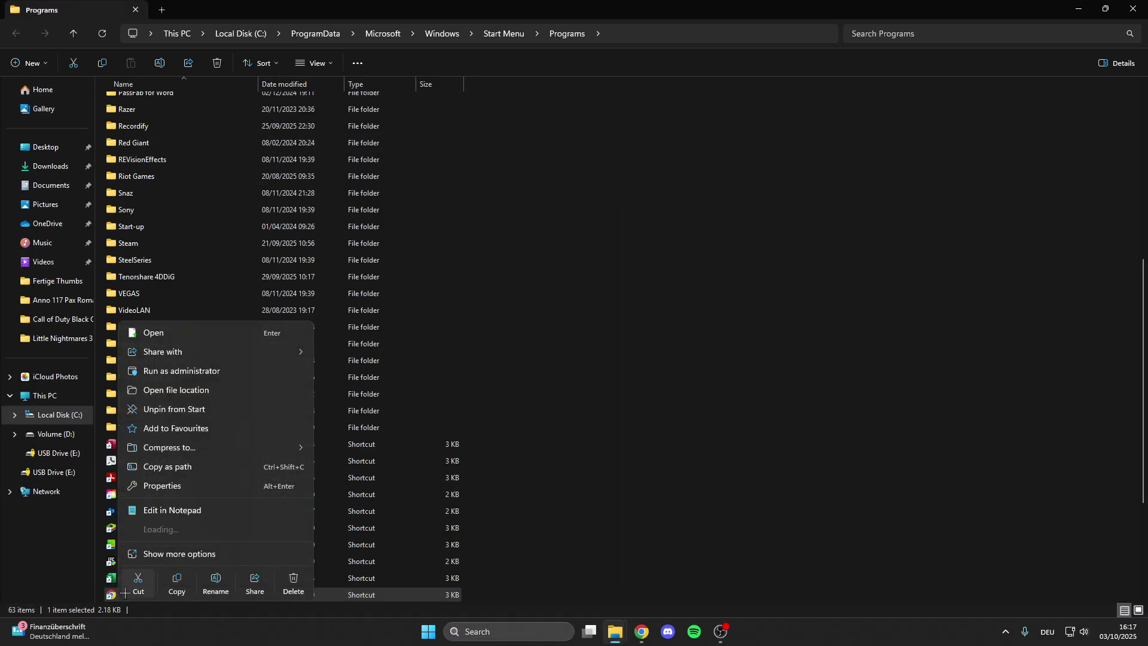
pyautogui.click(157, 554)
pyautogui.click(154, 591)
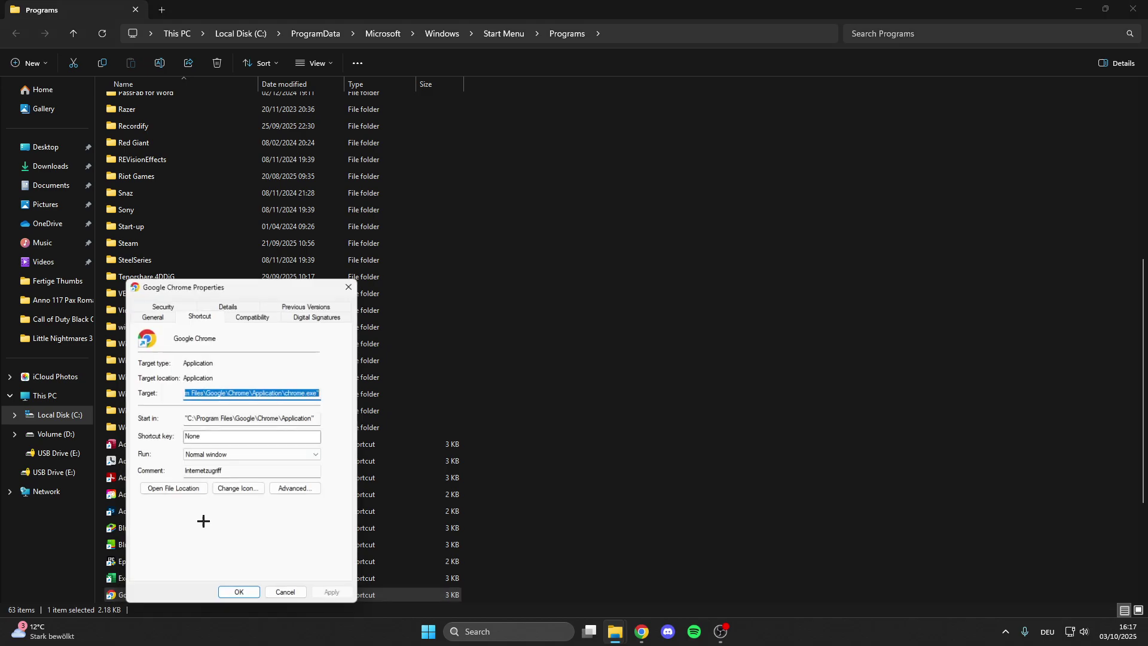
# Enable Windows 8 compatibility mode, disable full-screen optimisations and run as administrator, then apply and close.
pyautogui.moveTo(379, 287); pyautogui.dragTo(710, 111)
pyautogui.click(691, 136)
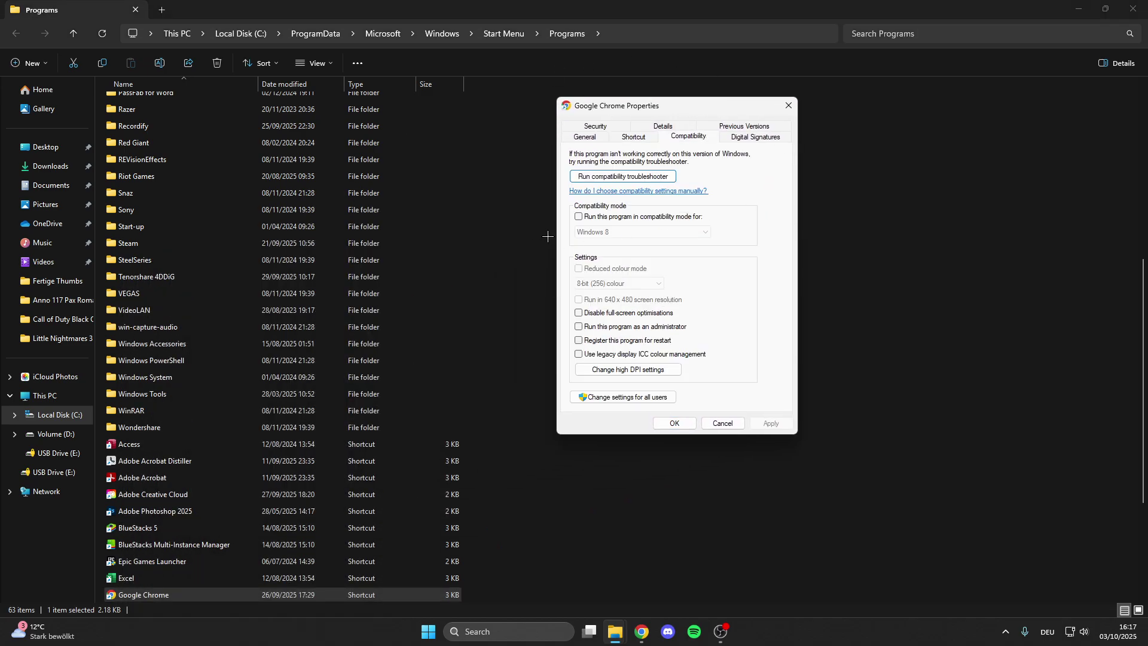
pyautogui.click(579, 216)
pyautogui.click(580, 312)
pyautogui.click(580, 327)
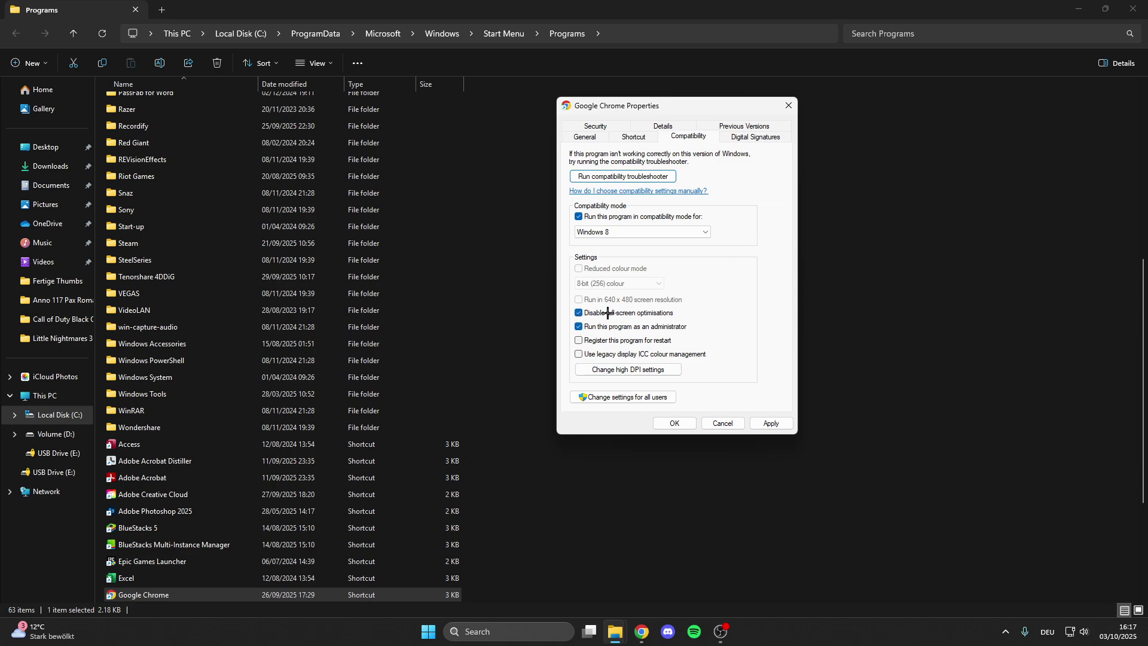
pyautogui.click(771, 423)
pyautogui.click(788, 105)
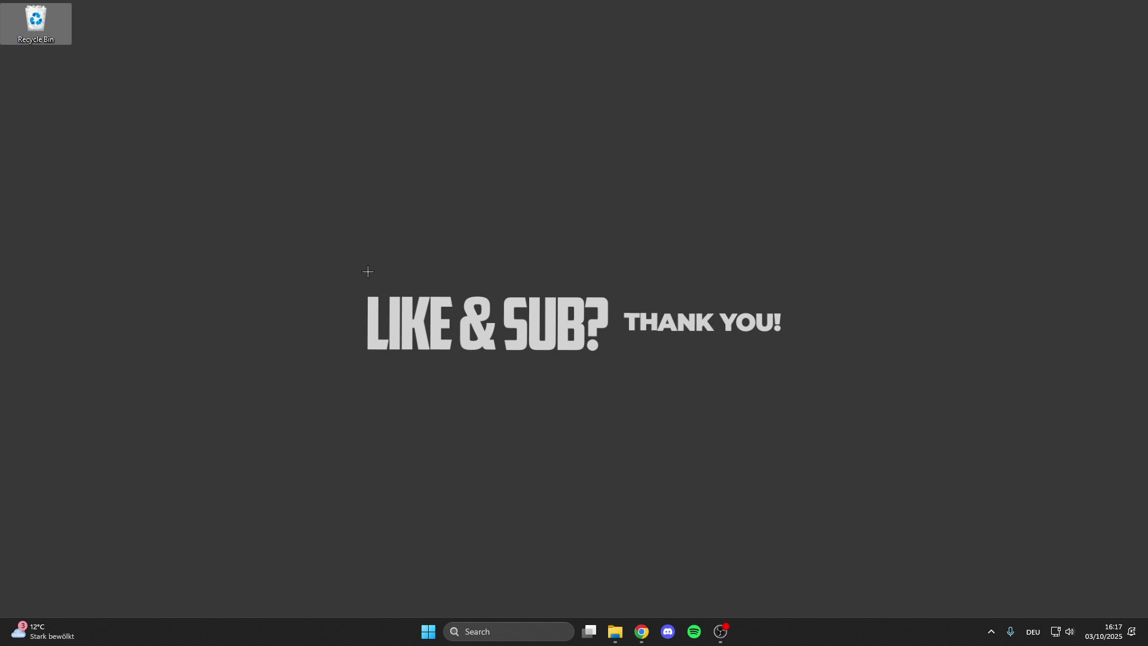
pyautogui.click(280, 277)
pyautogui.moveTo(334, 277); pyautogui.dragTo(802, 372)
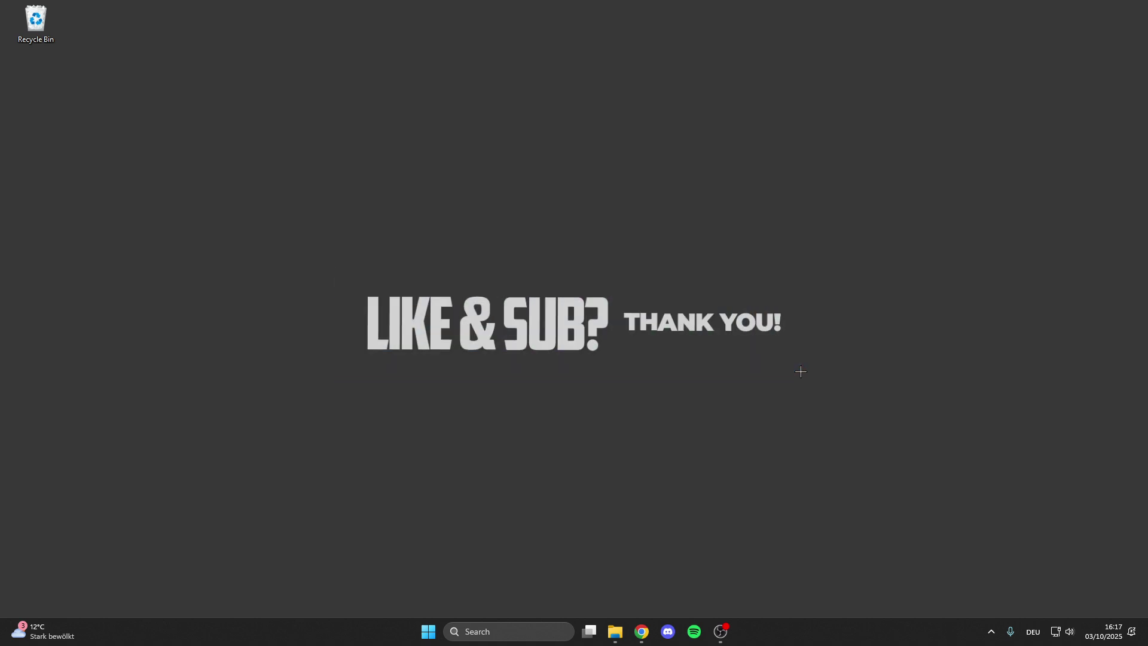